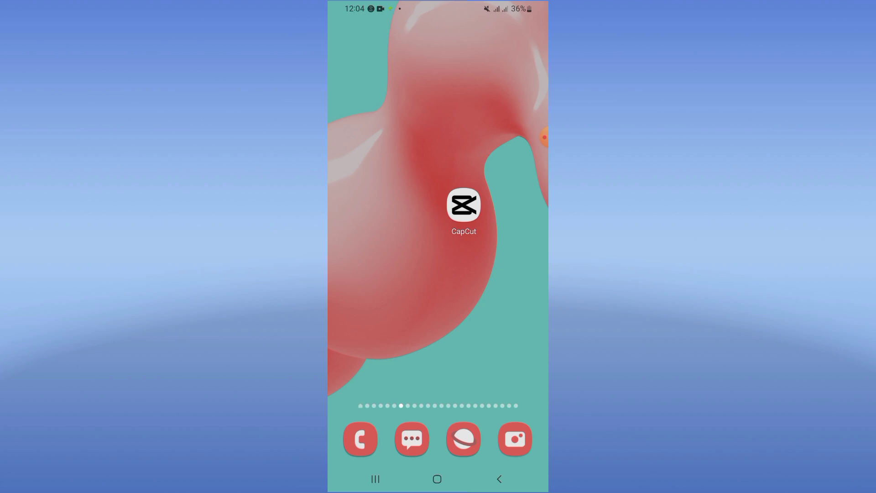
Swipe up to the app drawer and launch the Settings app.
drag(438, 343, 438, 171)
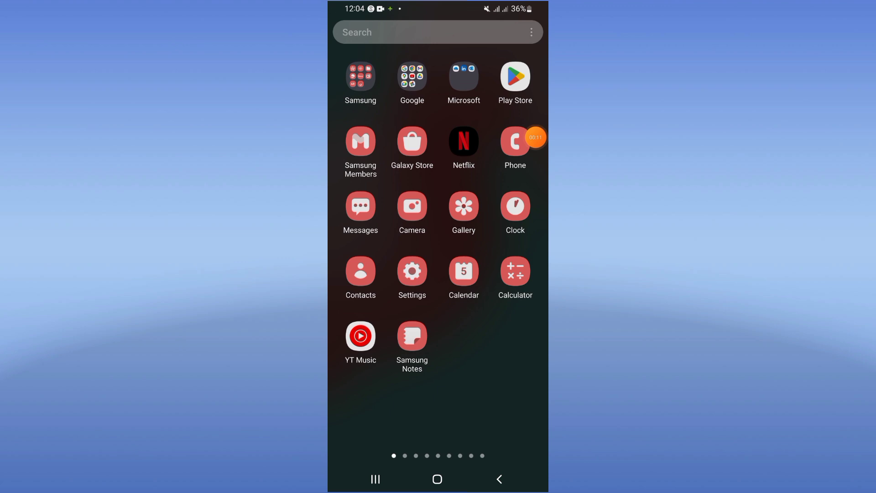
drag(541, 137, 488, 206)
Search the installed apps for 'cap' and open CapCut's App info page.
click(412, 272)
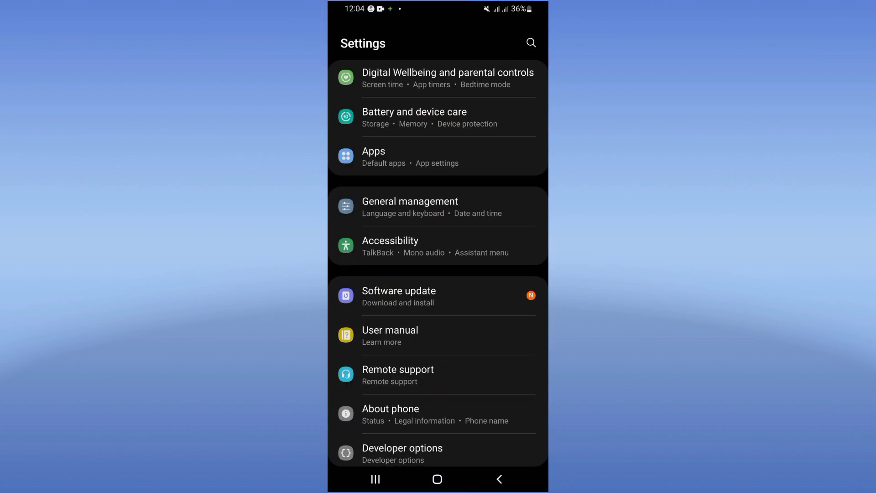
click(439, 156)
click(512, 42)
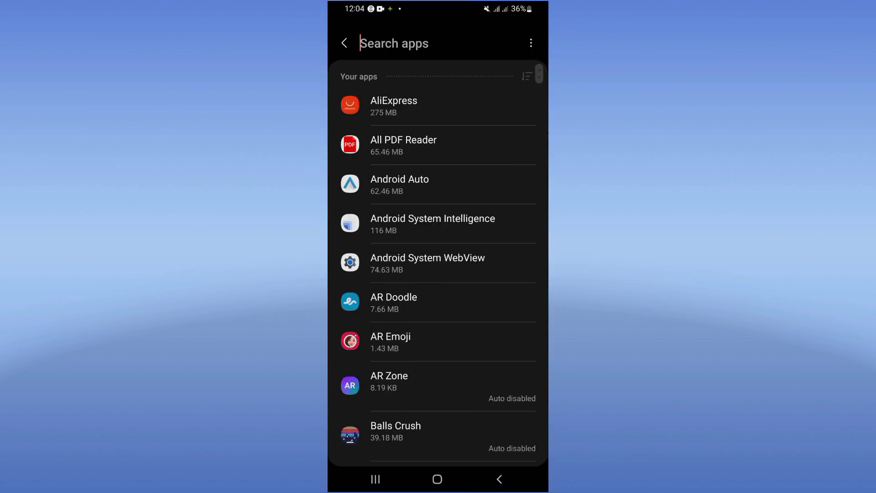
text(cap)
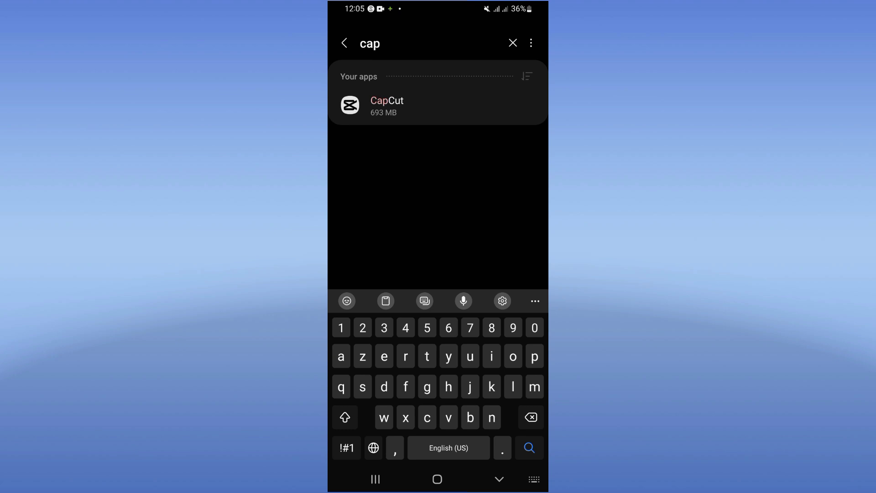
click(438, 105)
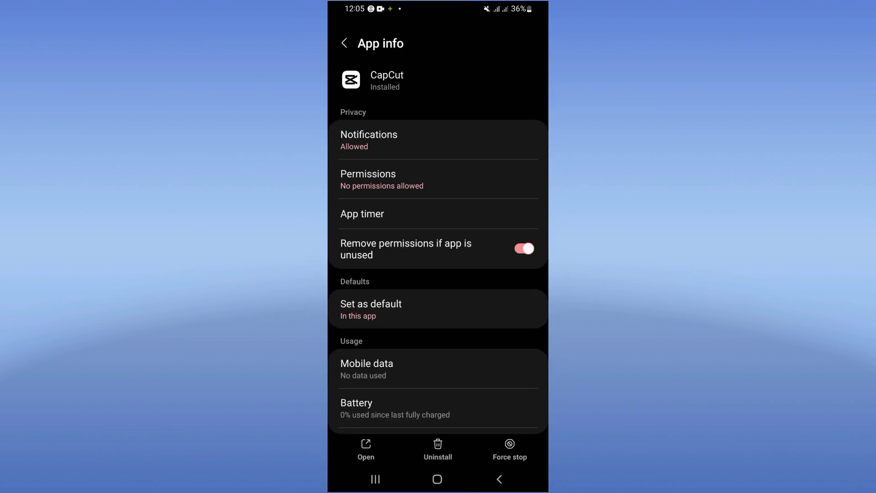
scroll(439, 274, down, 5)
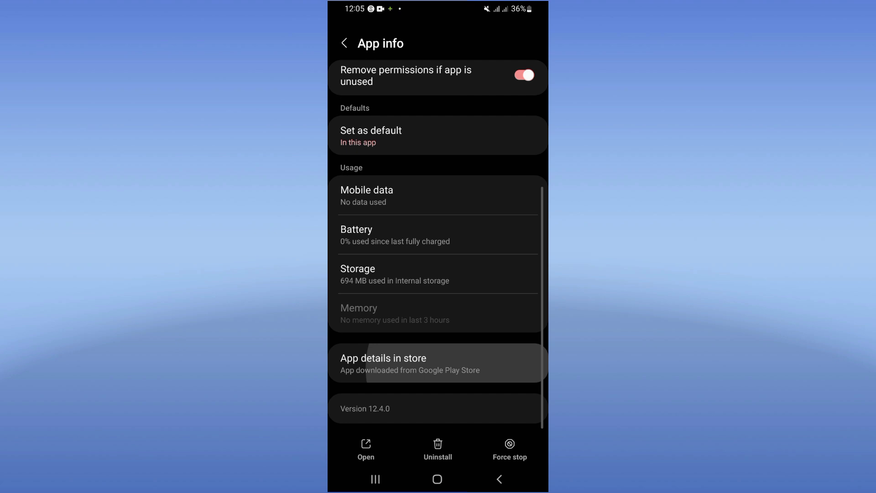
Clear CapCut's cached data from its Storage page and return to App info.
click(438, 274)
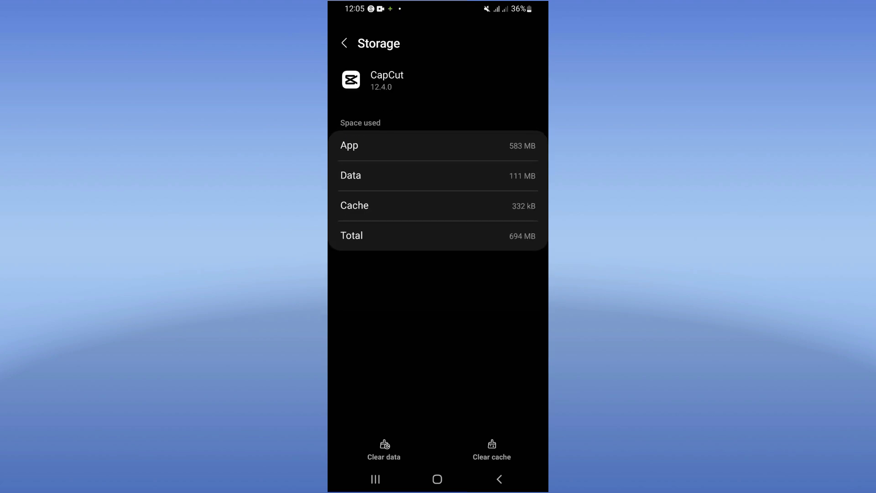
click(491, 450)
click(499, 480)
Force-stop CapCut, confirming with OK, then bring up the app drawer.
click(510, 450)
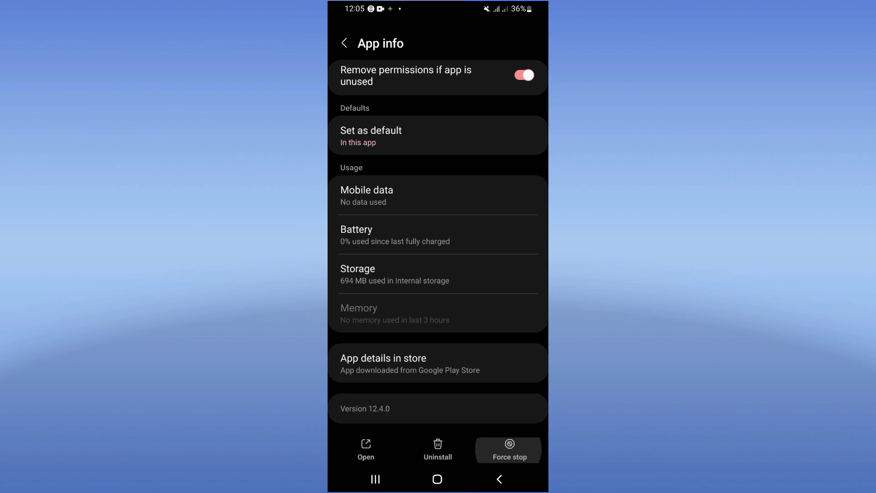
click(488, 436)
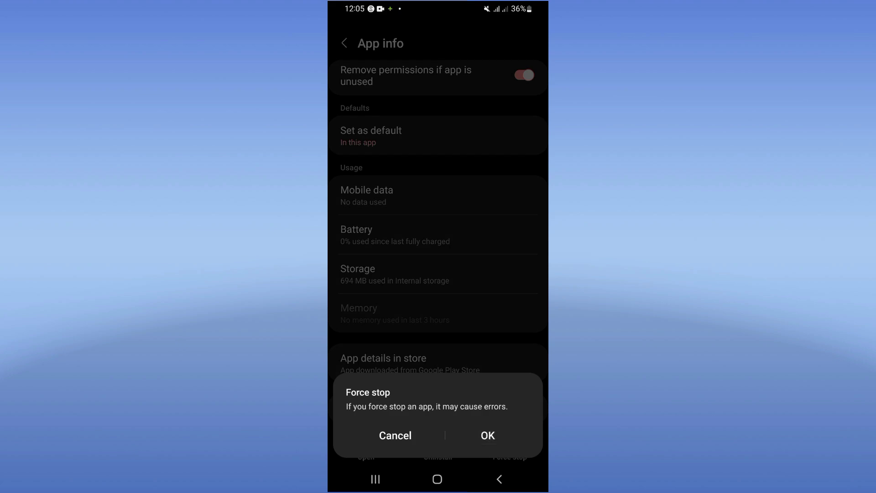
click(436, 480)
drag(438, 343, 437, 137)
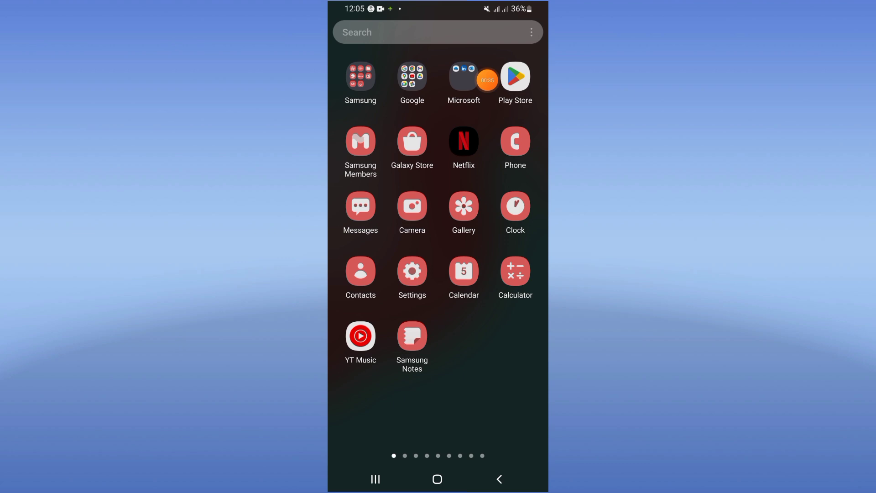
Close the app drawer and return to the home screen showing CapCut's icon.
click(499, 479)
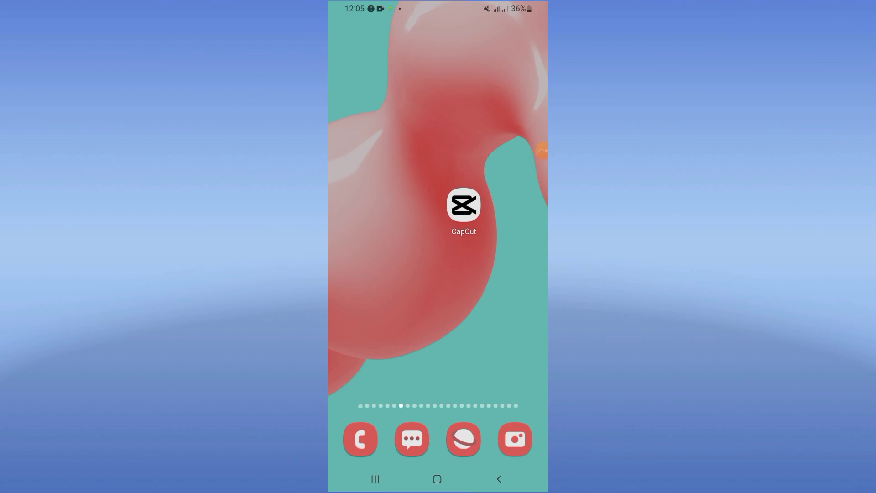
click(543, 150)
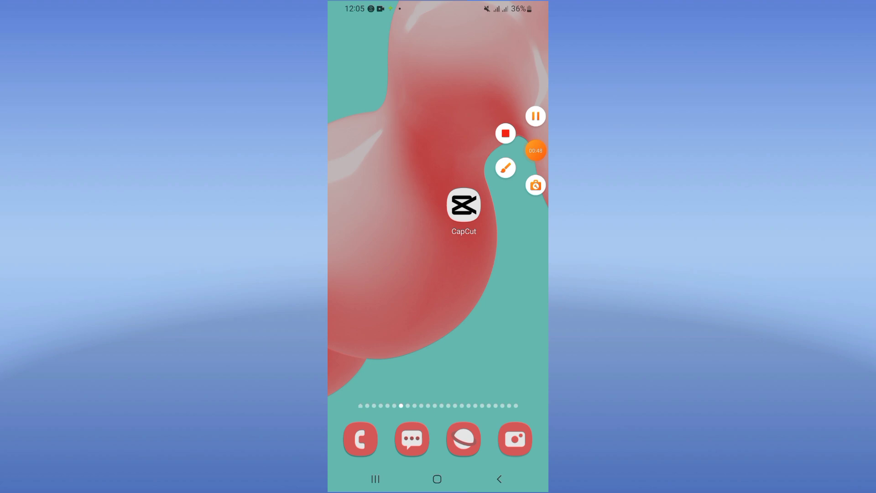